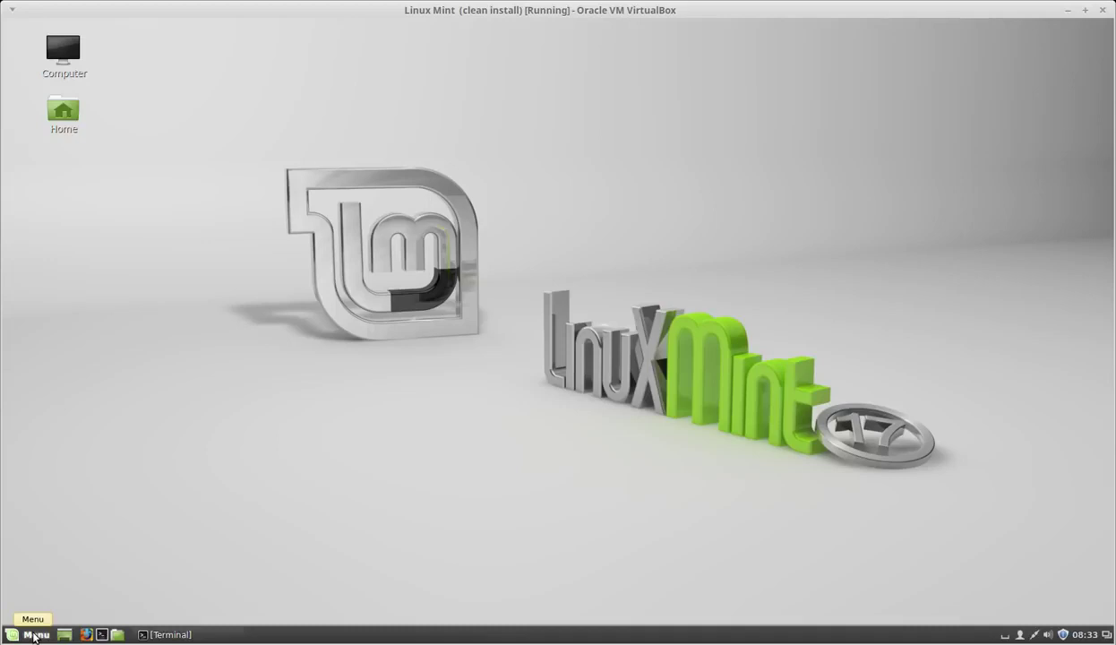
Launch GParted from the menu search and authenticate with the administrator password.
left_click(33, 635)
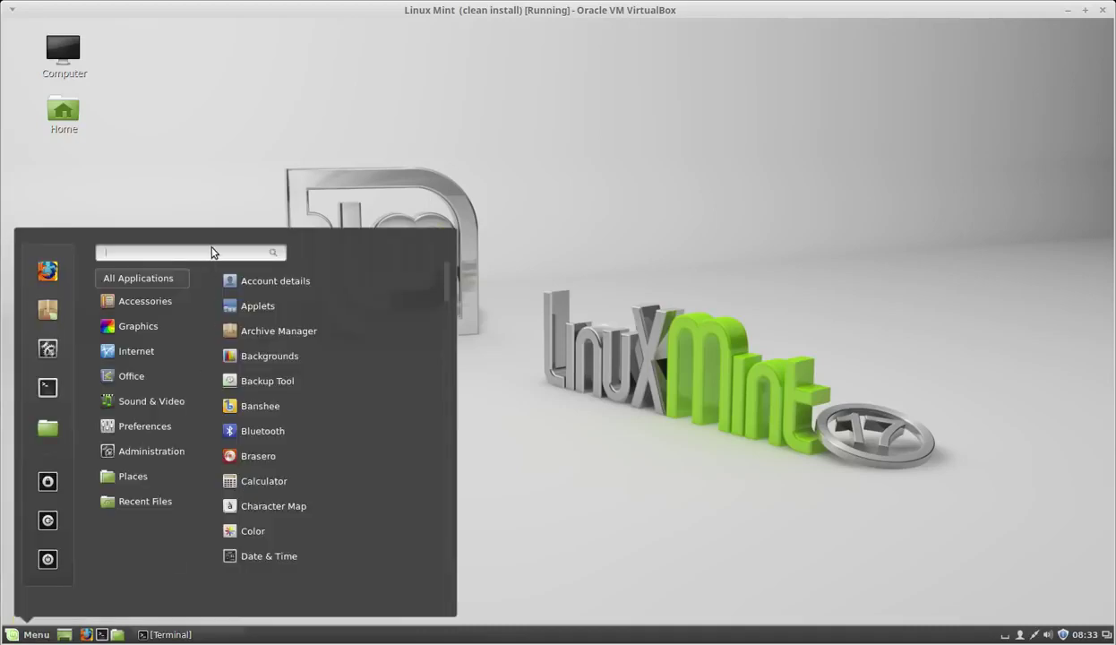
type("gparted")
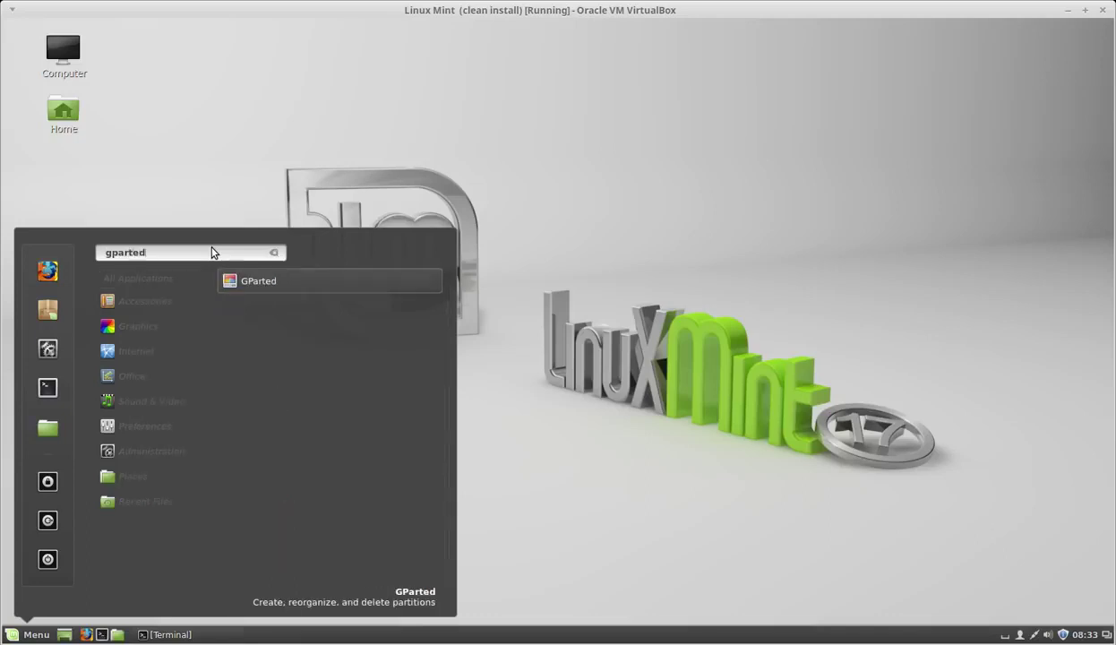
key("Return")
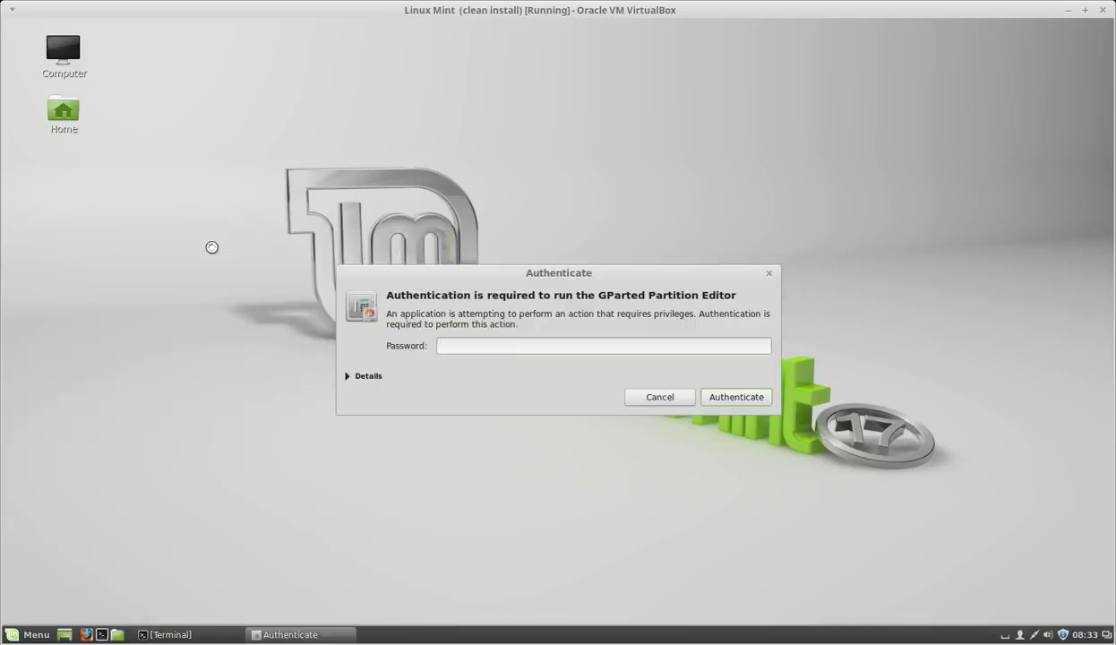
type("*********")
key("Return")
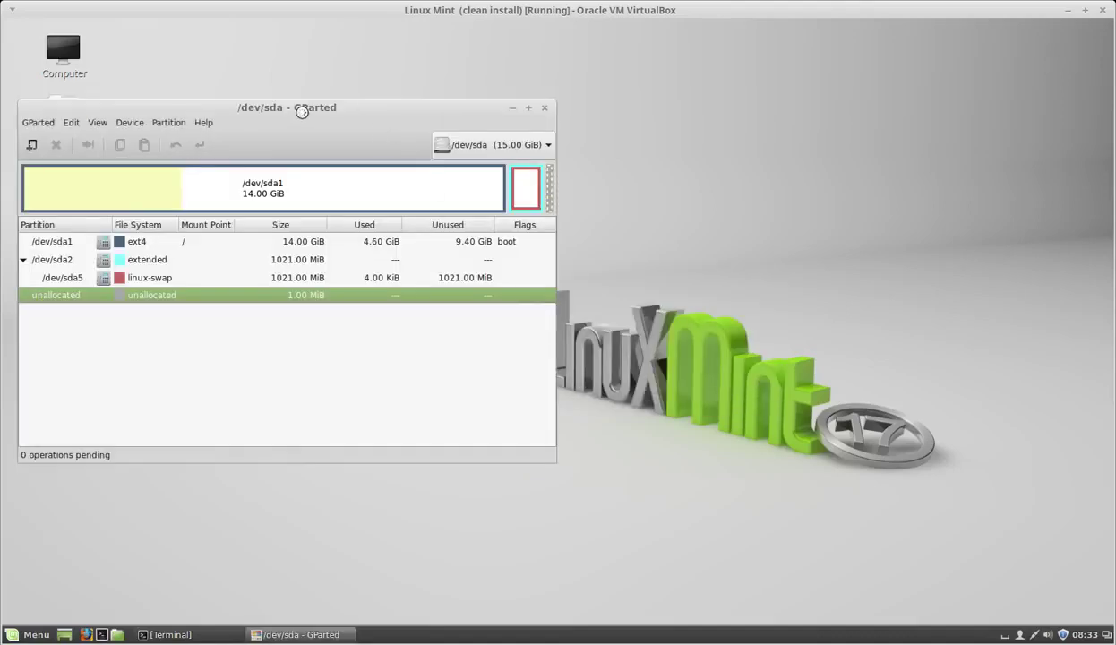
Centre the restored GParted window on the screen at a moderate size.
left_click(528, 107)
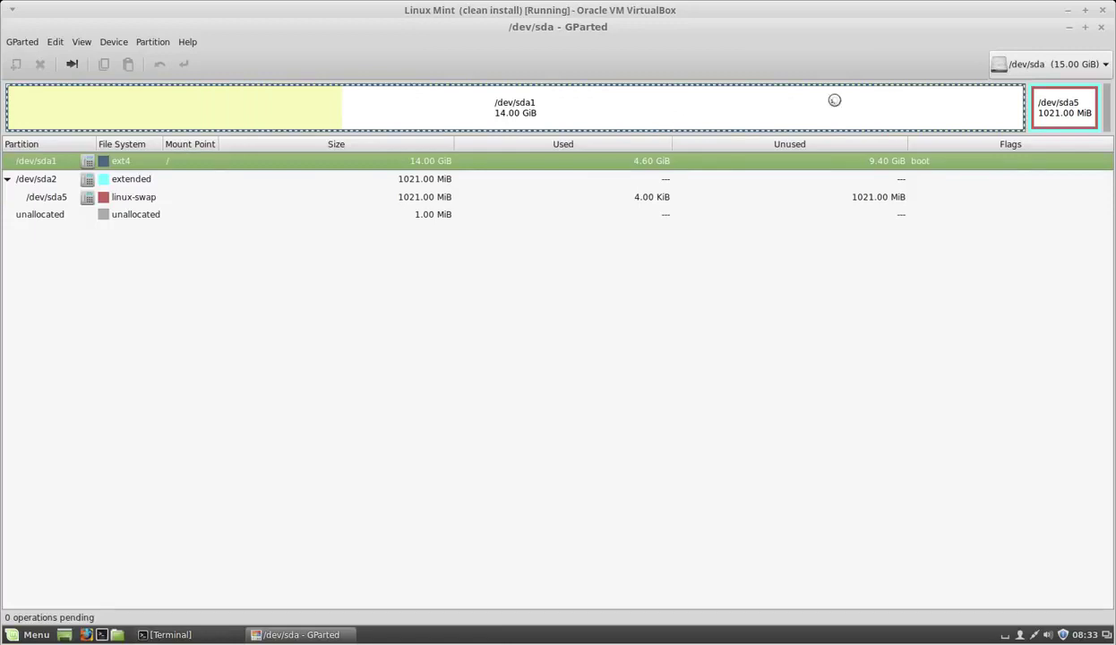
left_click(1086, 30)
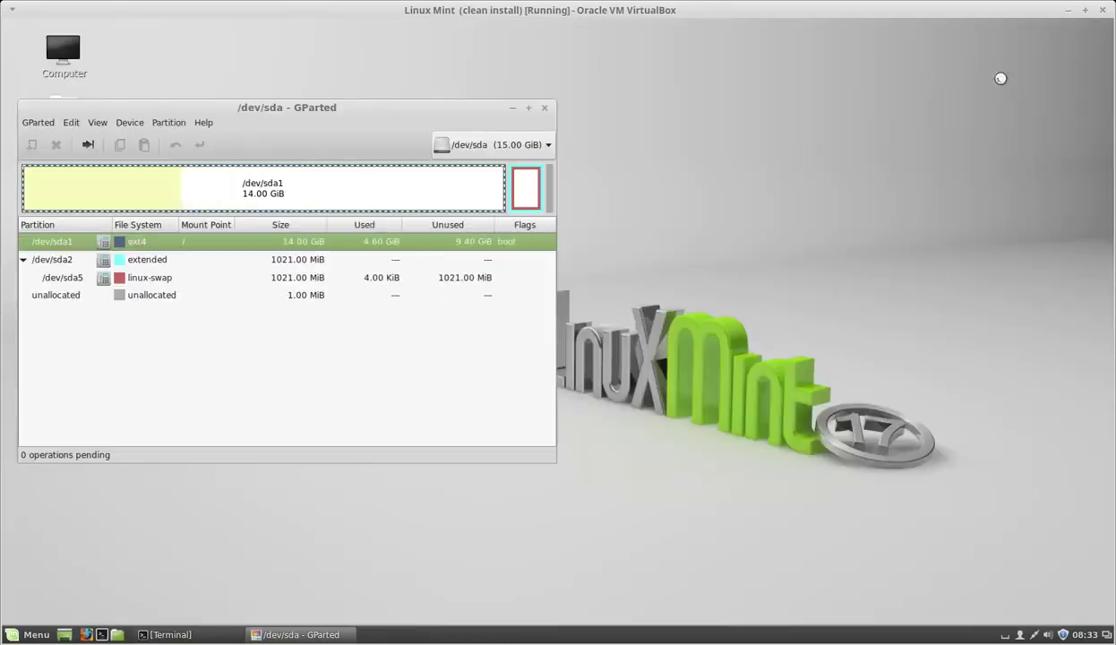
left_click_drag(319, 109, 635, 136)
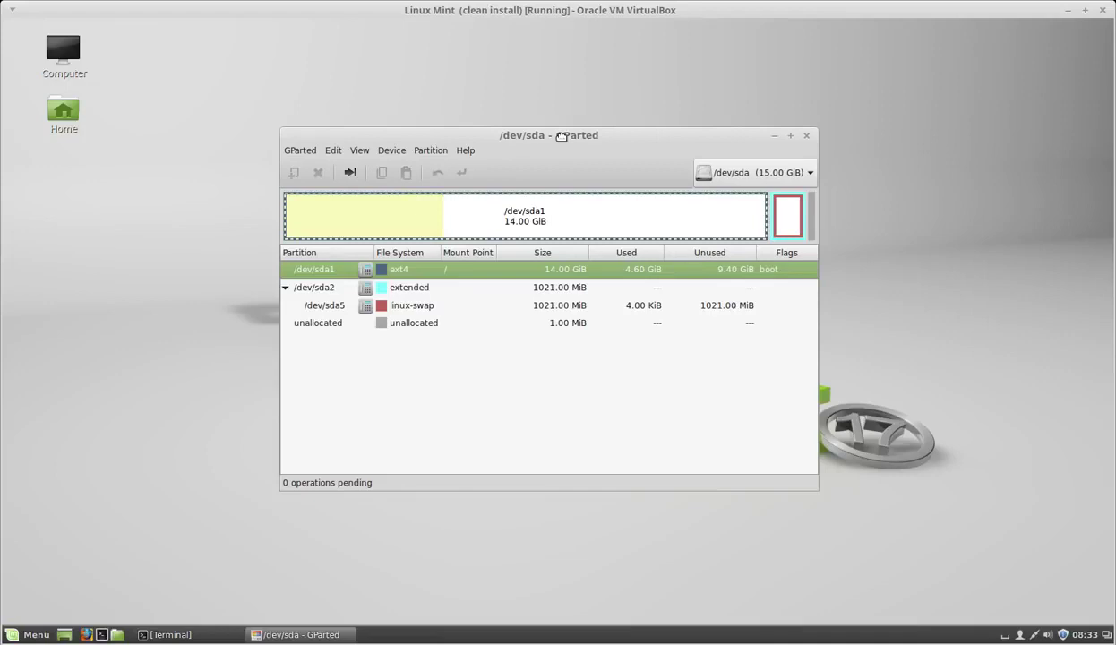
left_click_drag(561, 136, 560, 106)
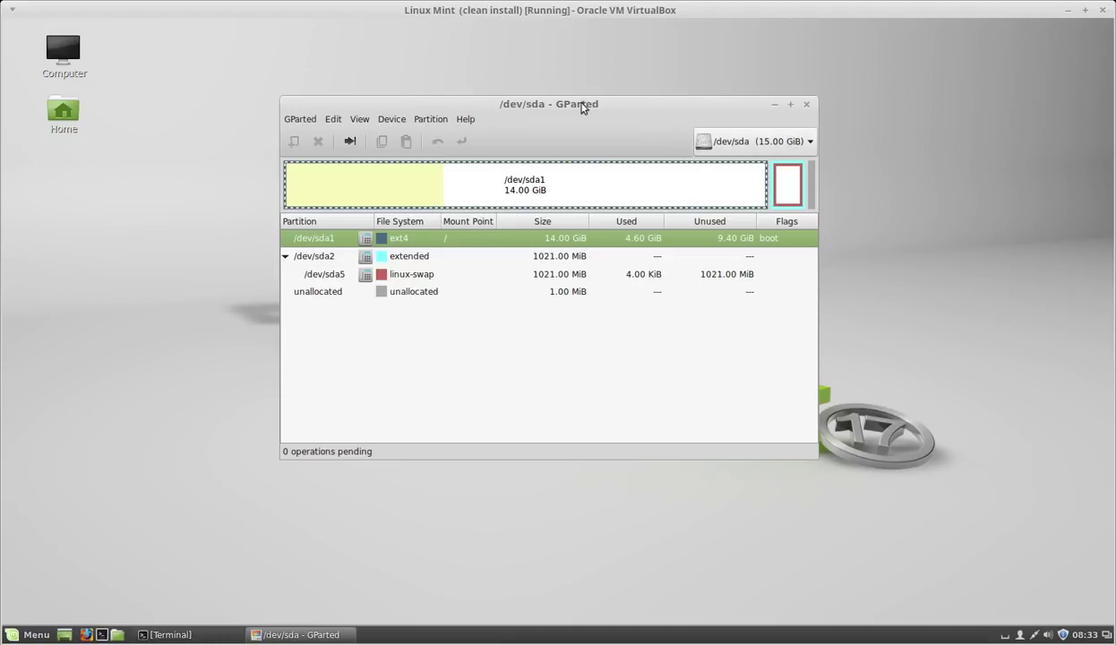
mouse_move(582, 108)
left_mouse_down()
mouse_move(582, 126)
mouse_move(569, 124)
left_mouse_up()
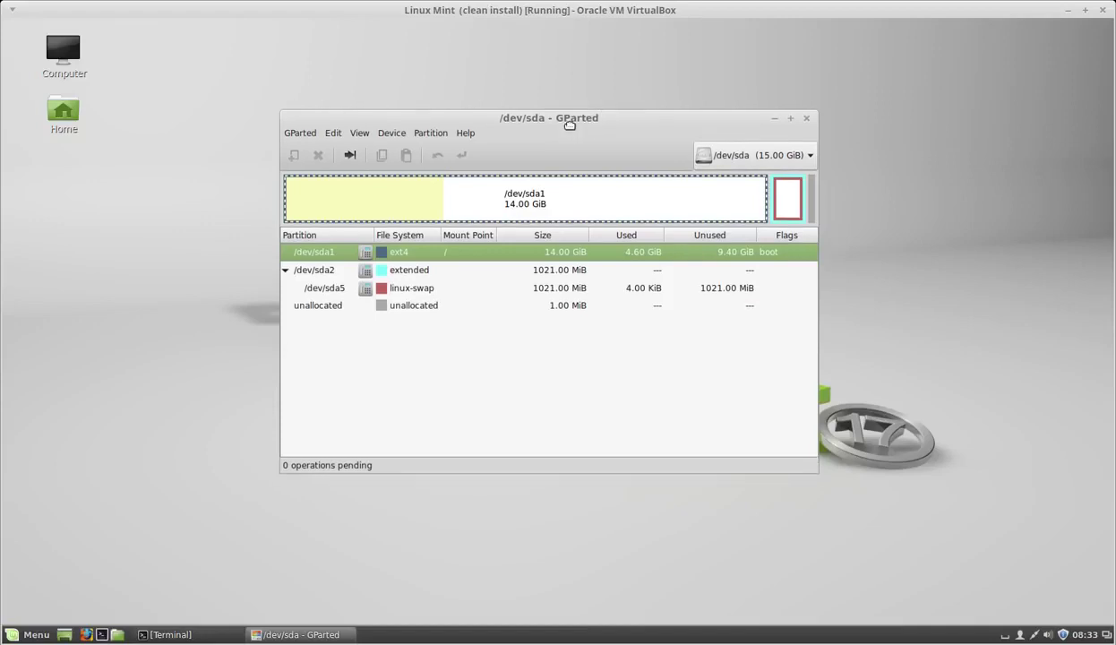
Switch GParted's view to the 5.00 GiB second disk /dev/sdb.
left_click(779, 159)
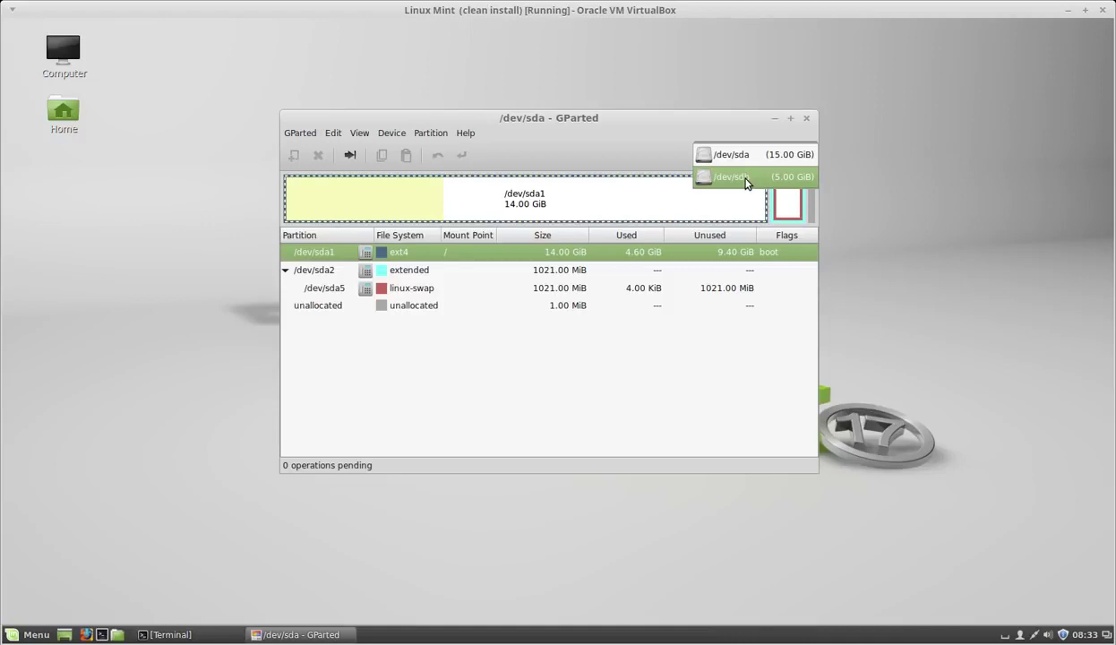
left_click(746, 179)
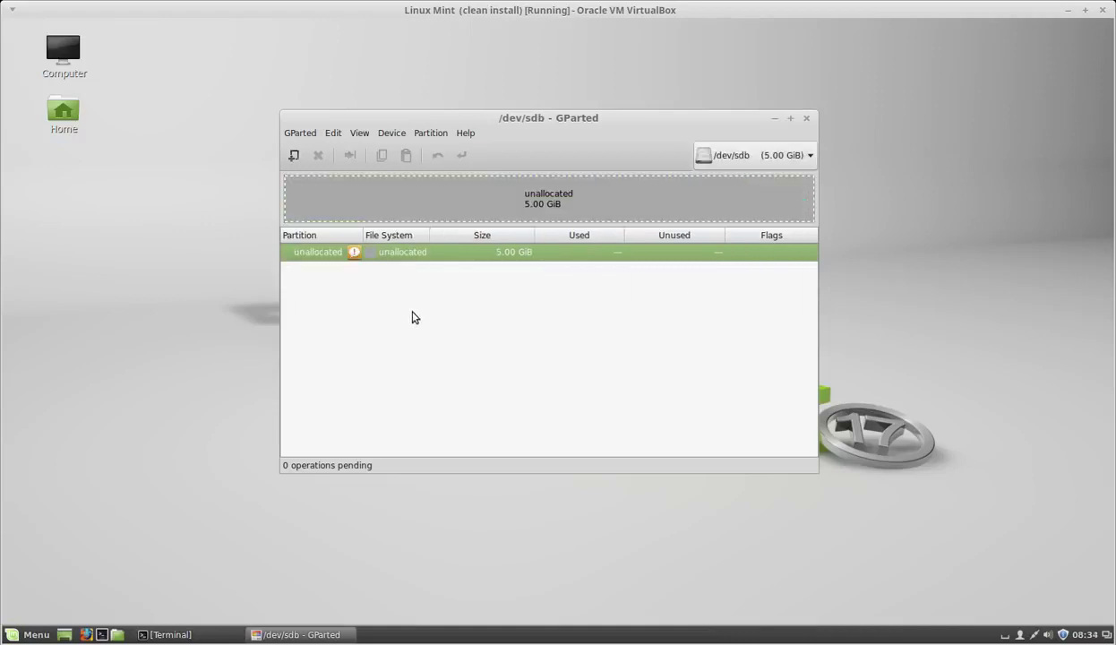
right_click(418, 254)
left_click(367, 309)
Create a new msdos partition table on /dev/sdb.
left_click(397, 132)
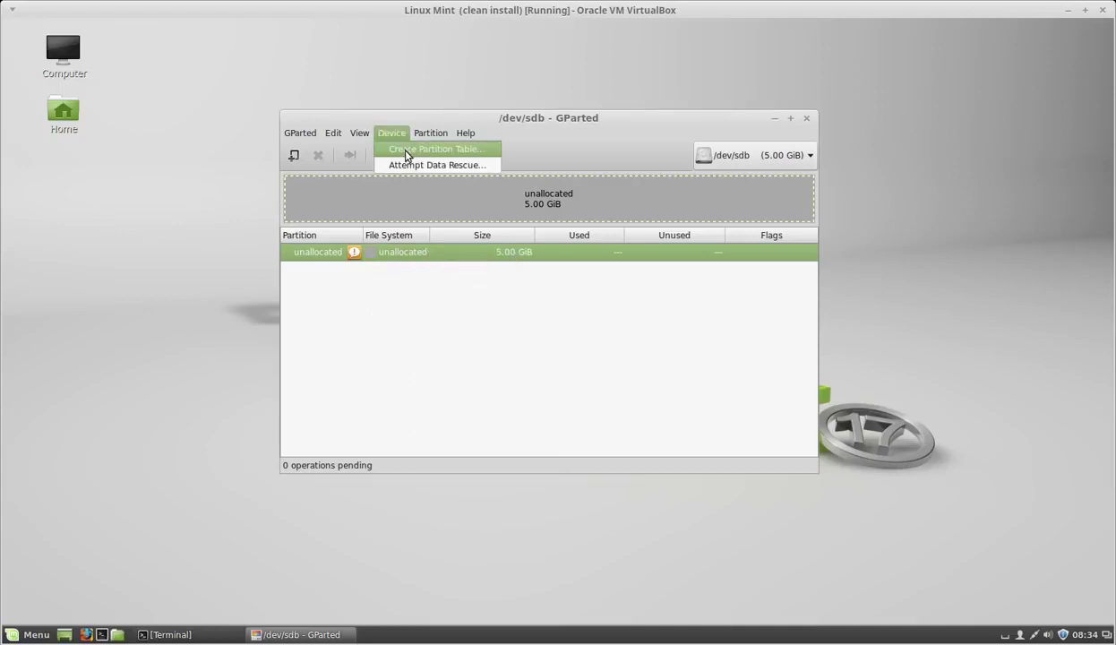
left_click(450, 152)
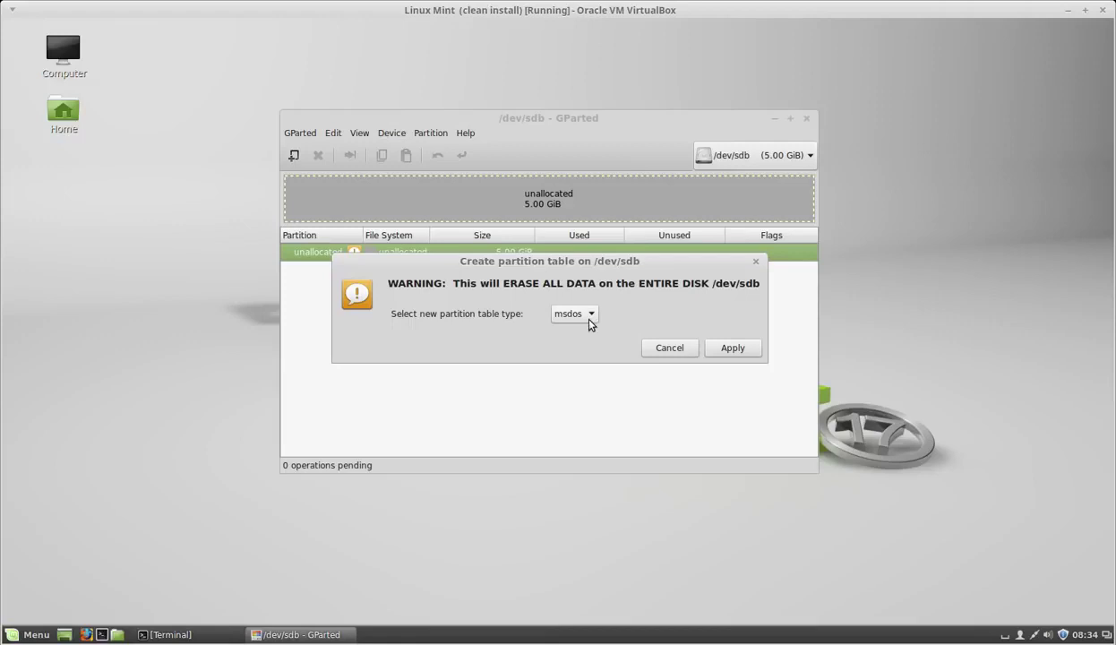
left_click(739, 350)
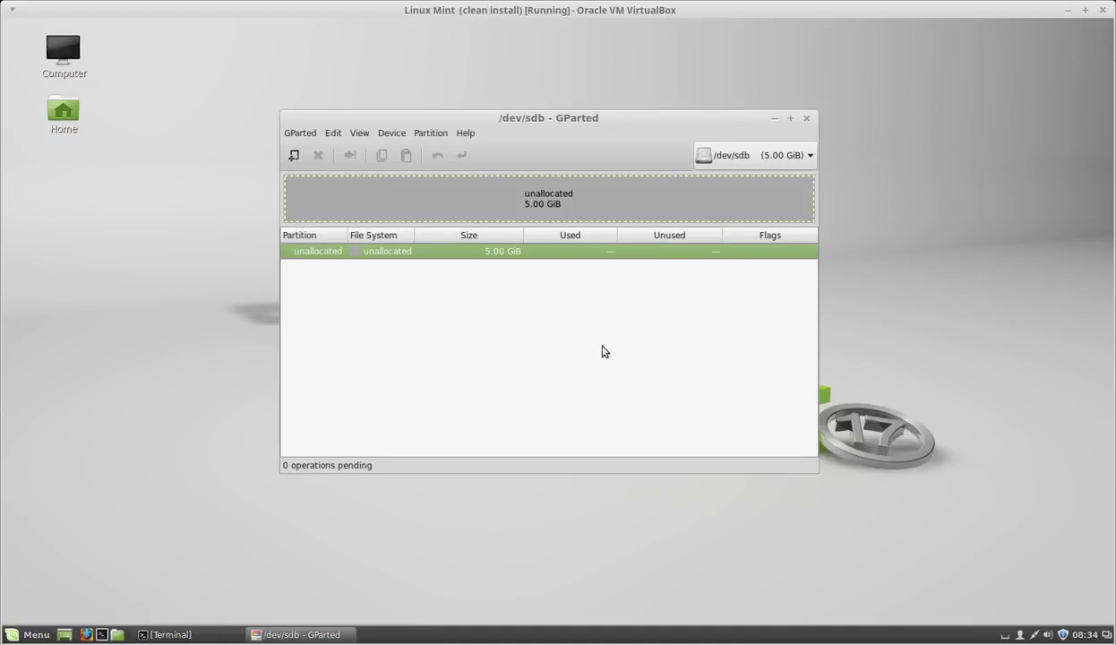
Queue a new 5.00 GiB fat32 partition labelled 'storage' in the unallocated space.
right_click(403, 257)
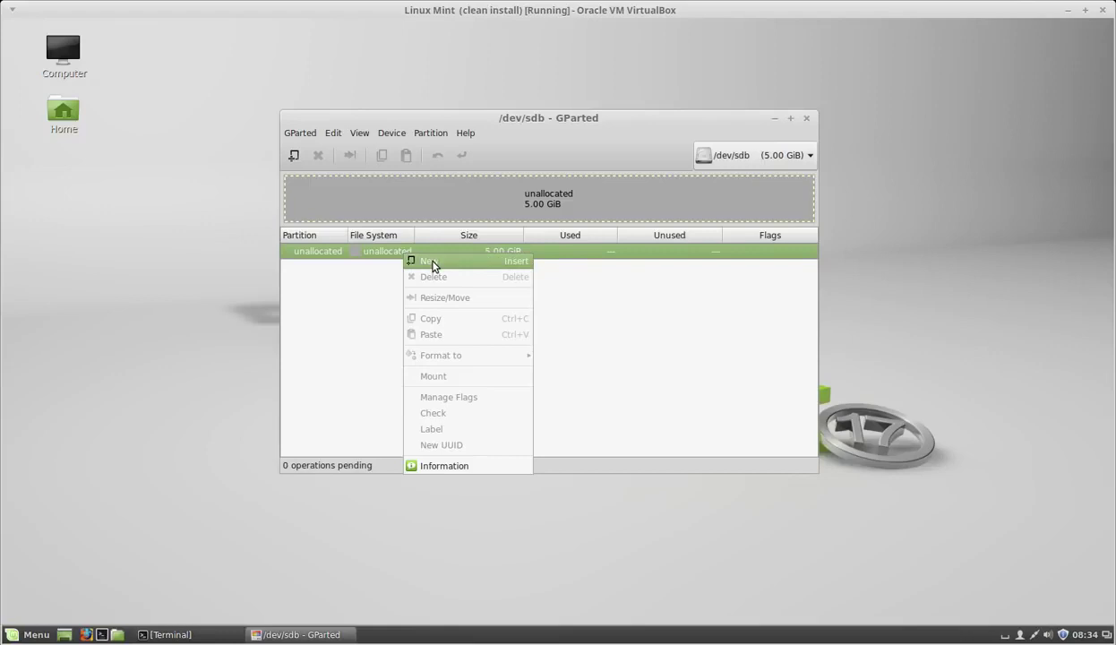
left_click(430, 264)
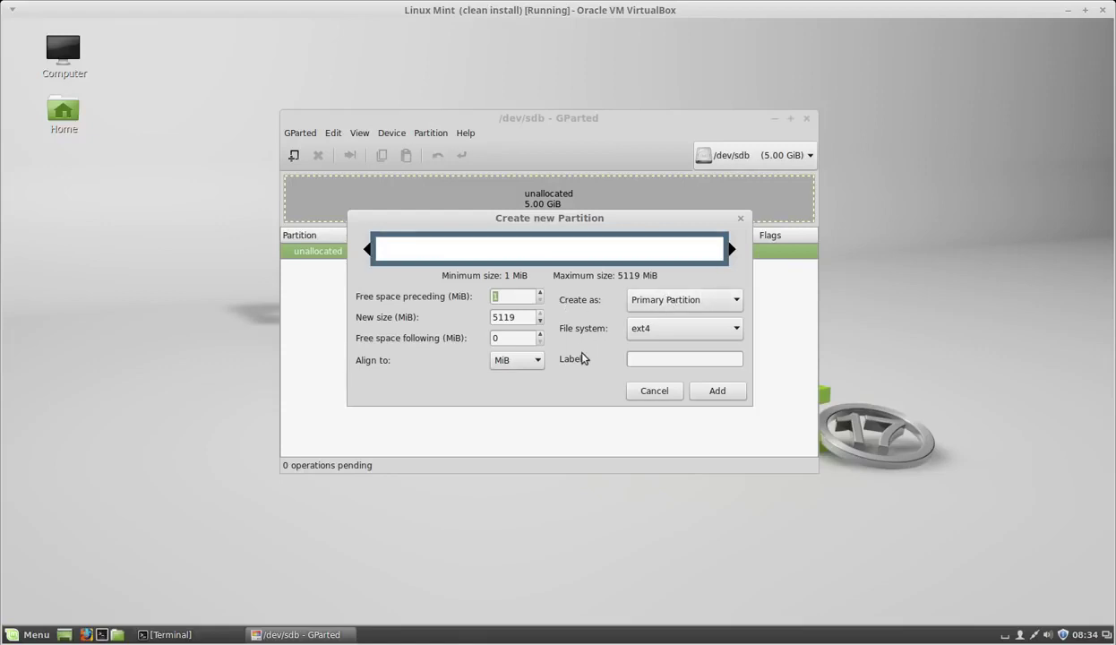
left_click(665, 335)
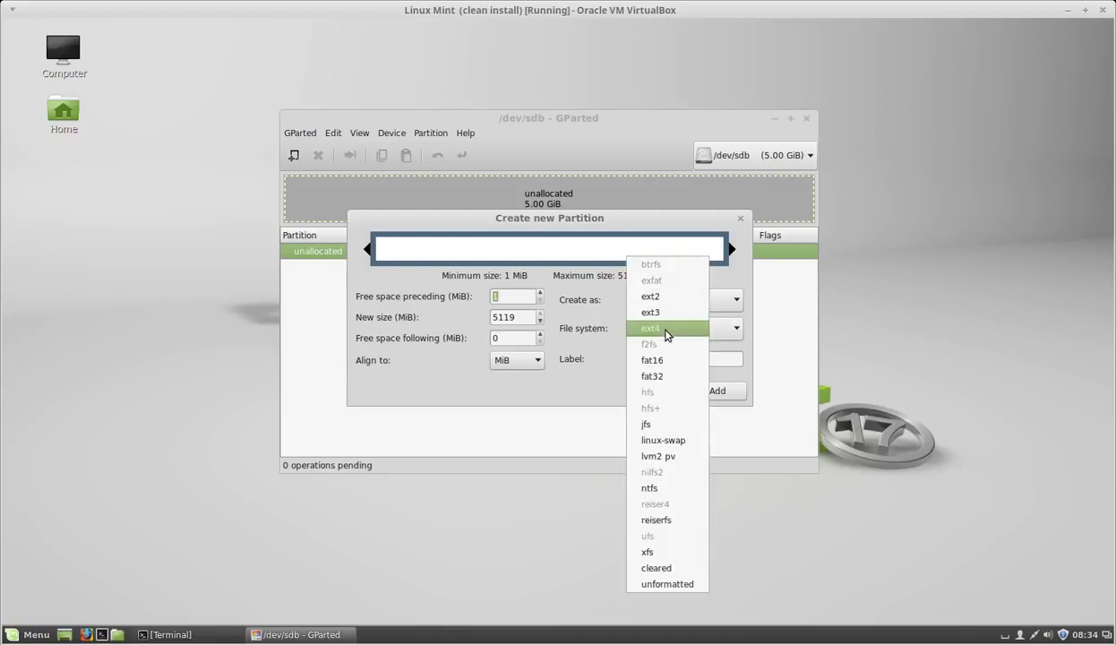
left_click(665, 376)
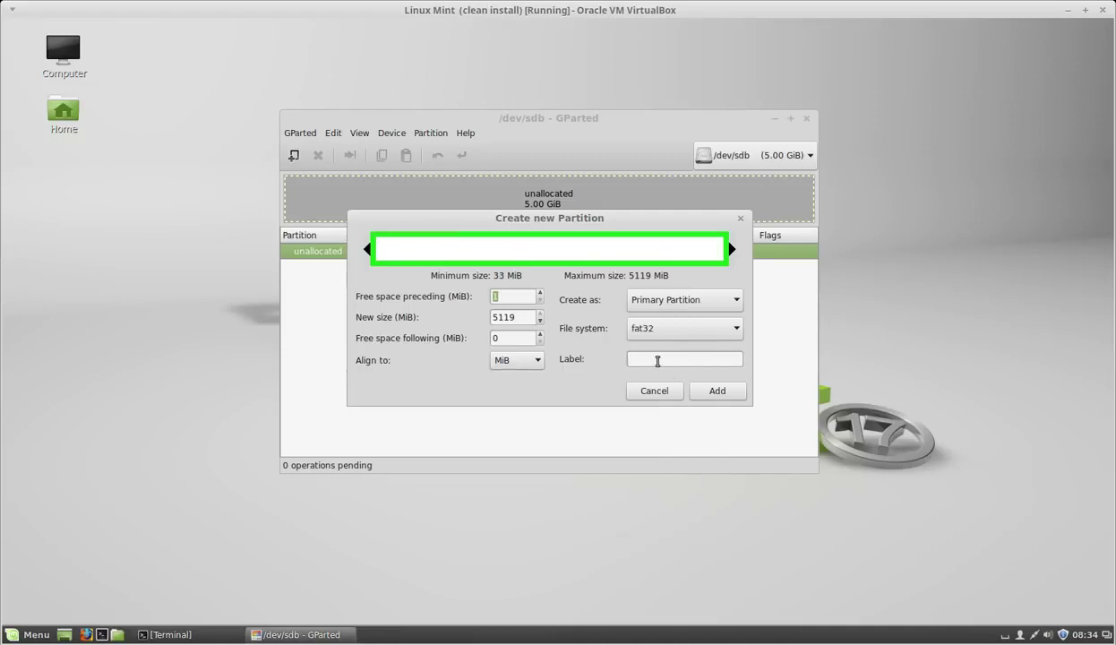
type("storage")
left_click(717, 391)
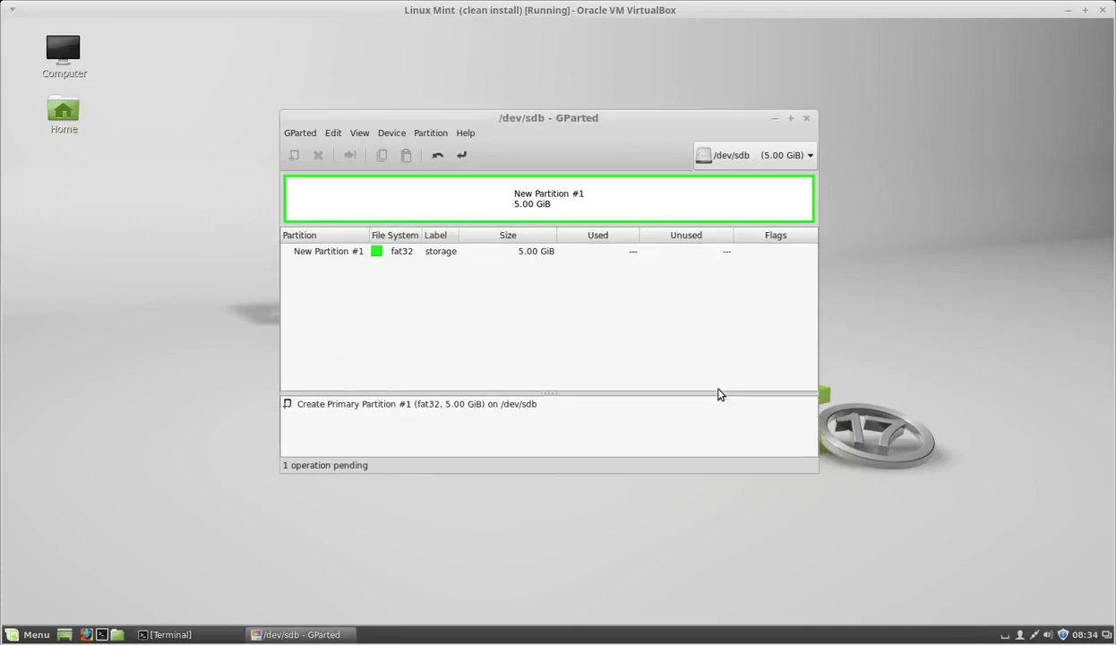
Apply the pending operation, close the report, and select the new /dev/sdb1 partition.
left_click(461, 157)
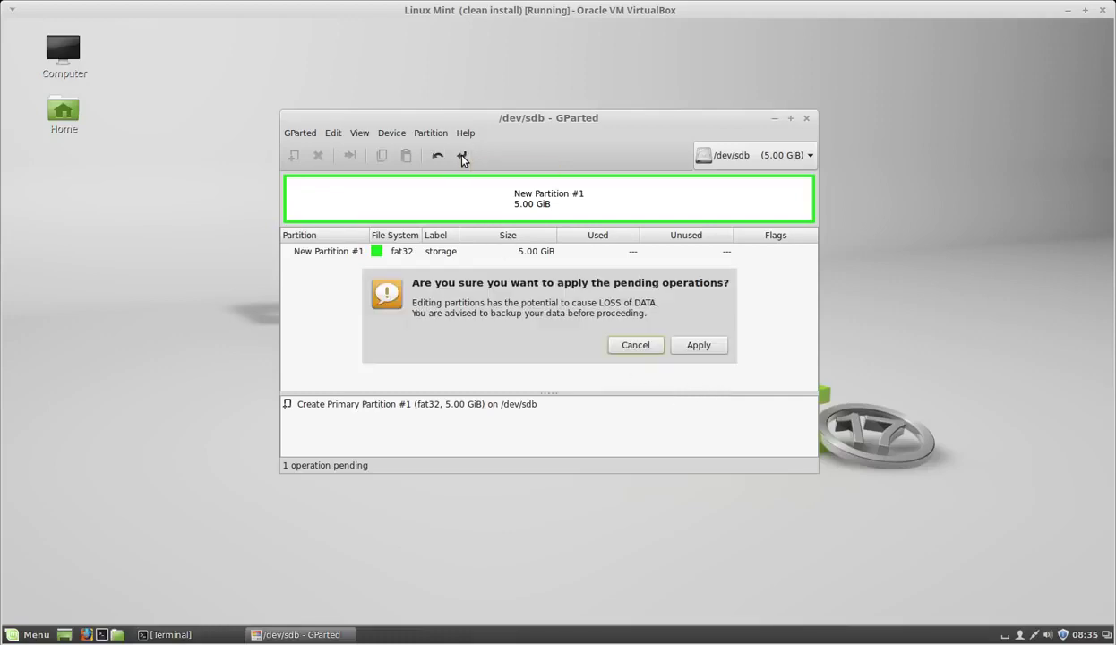
left_click(702, 348)
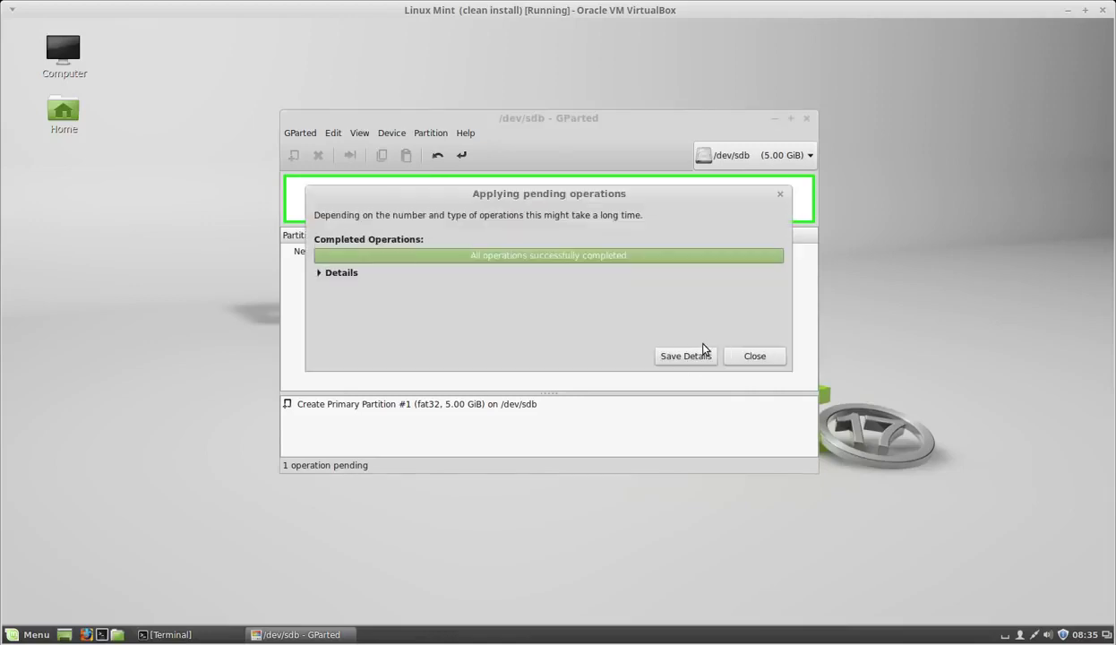
left_click(320, 272)
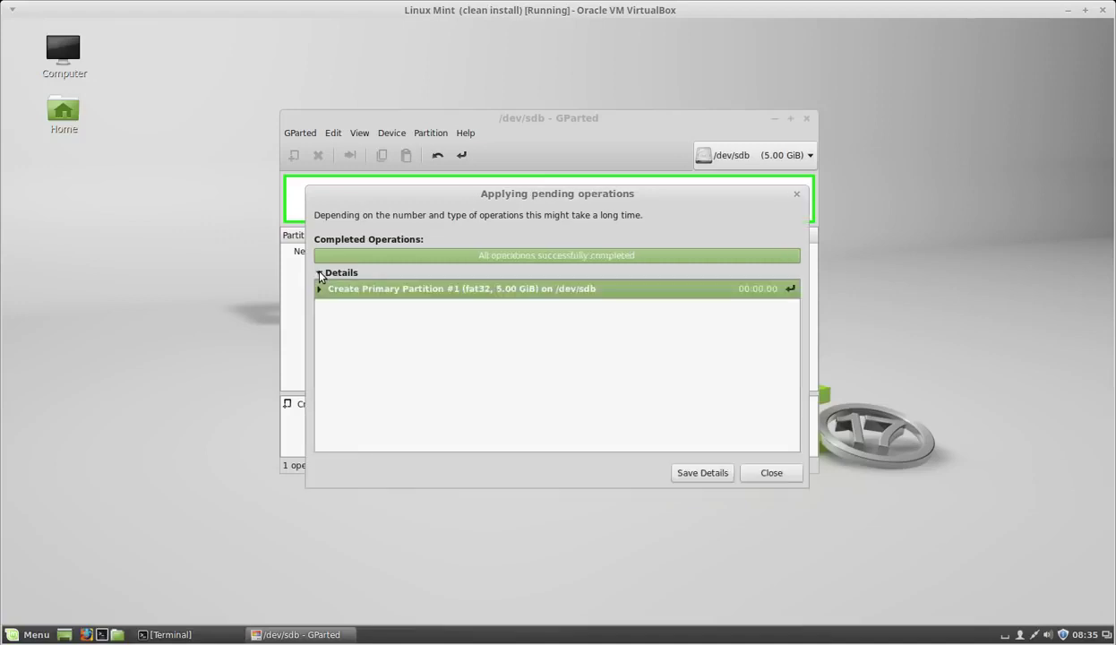
left_click(772, 475)
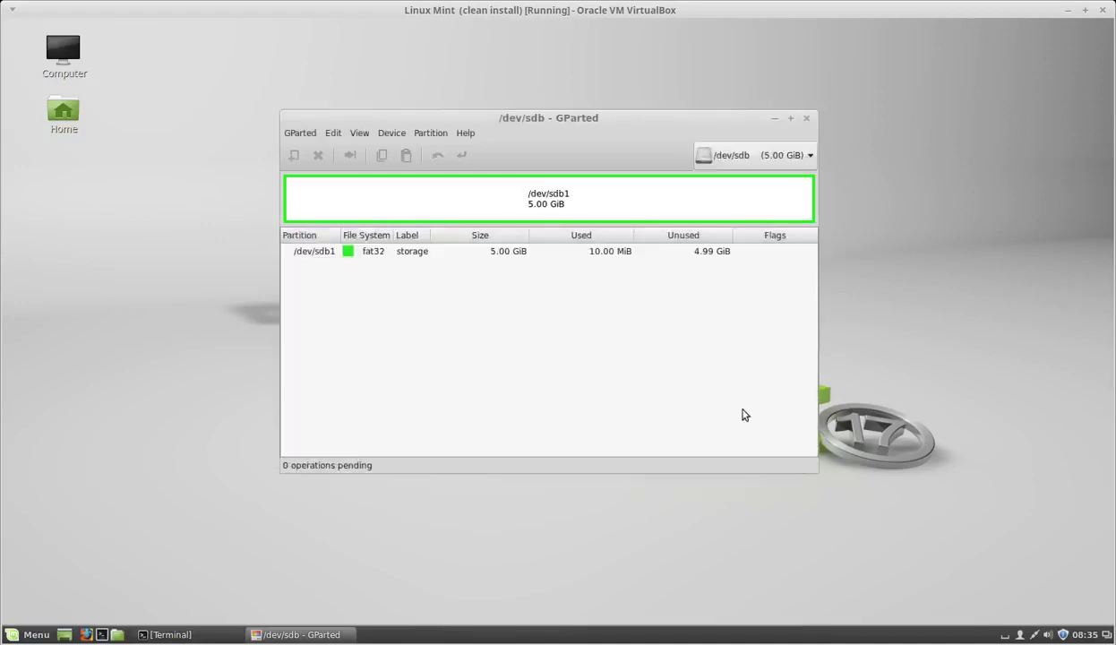
left_click(374, 255)
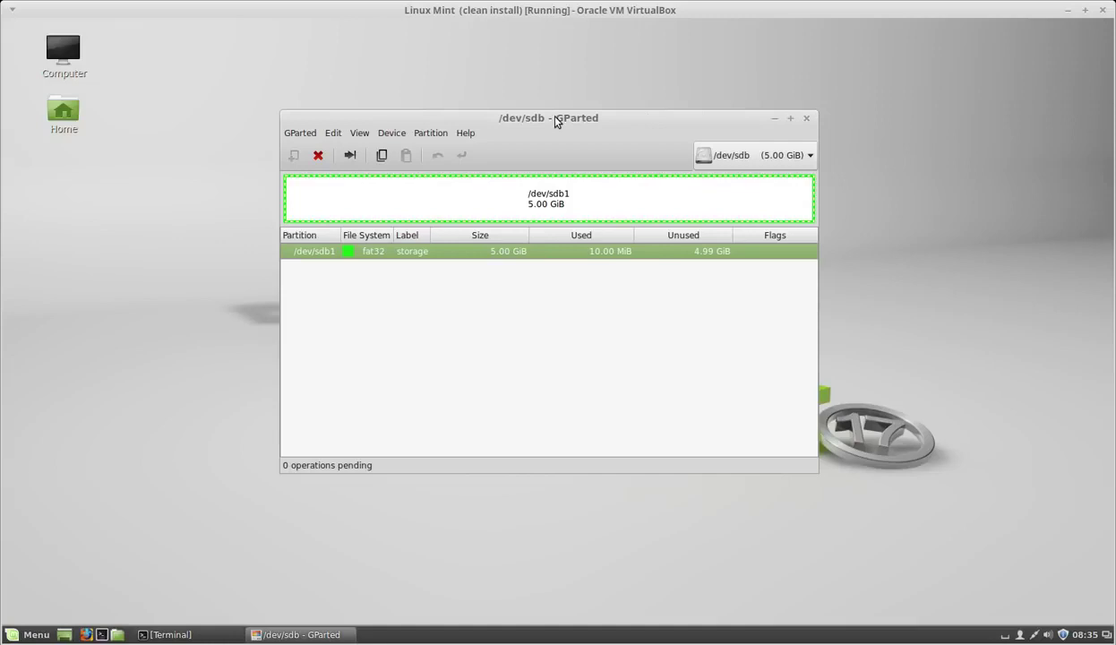
Close GParted and open the Home folder in an enlarged Nemo window.
left_click(806, 119)
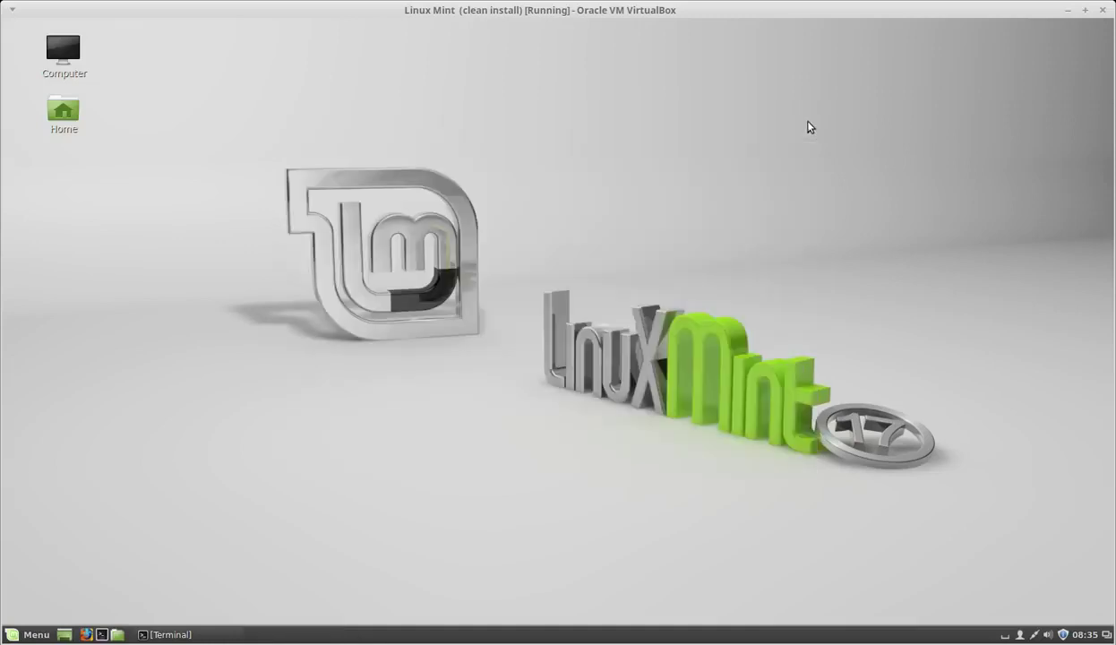
left_click(64, 118)
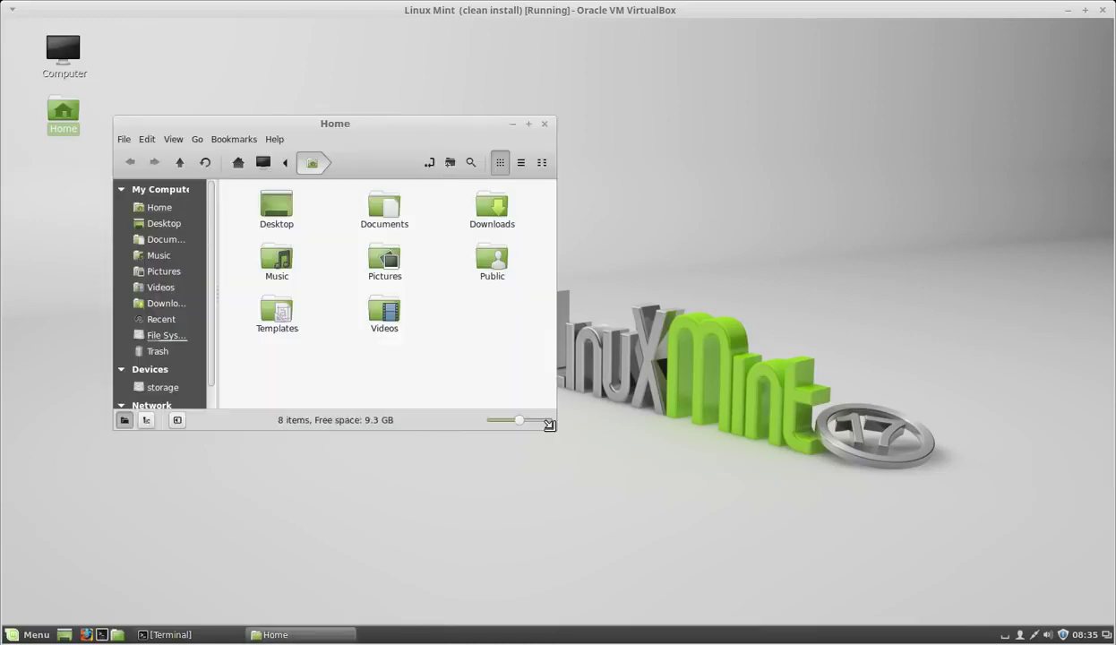
left_click_drag(554, 428, 805, 491)
left_click(731, 461)
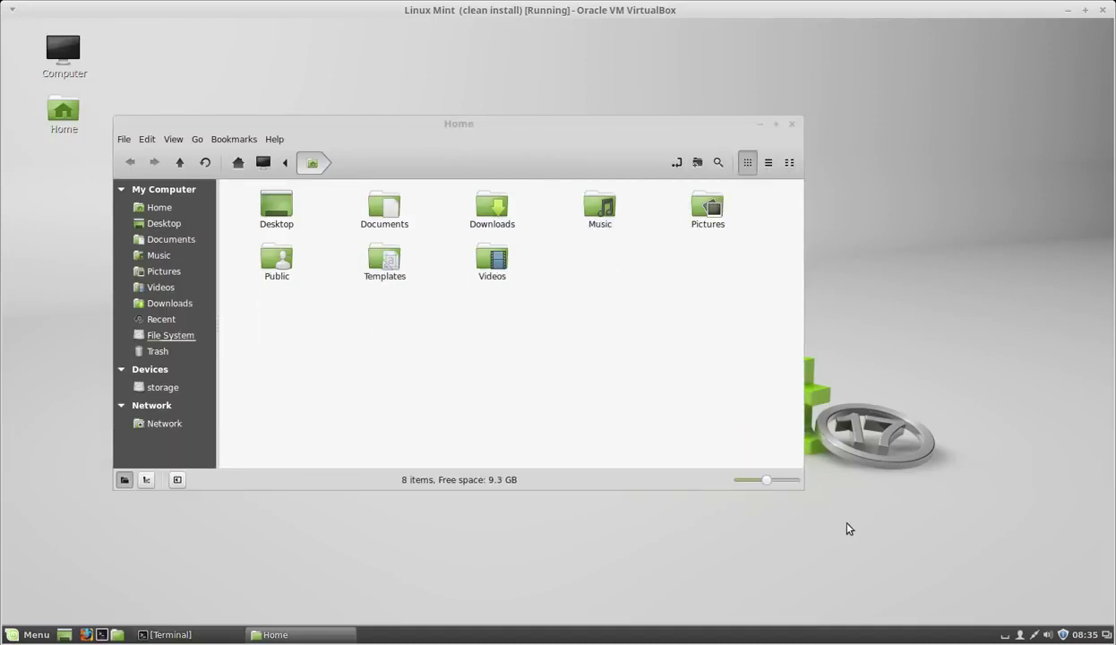
Open the empty storage volume from the Nemo Devices sidebar.
left_click_drag(848, 528, 847, 528)
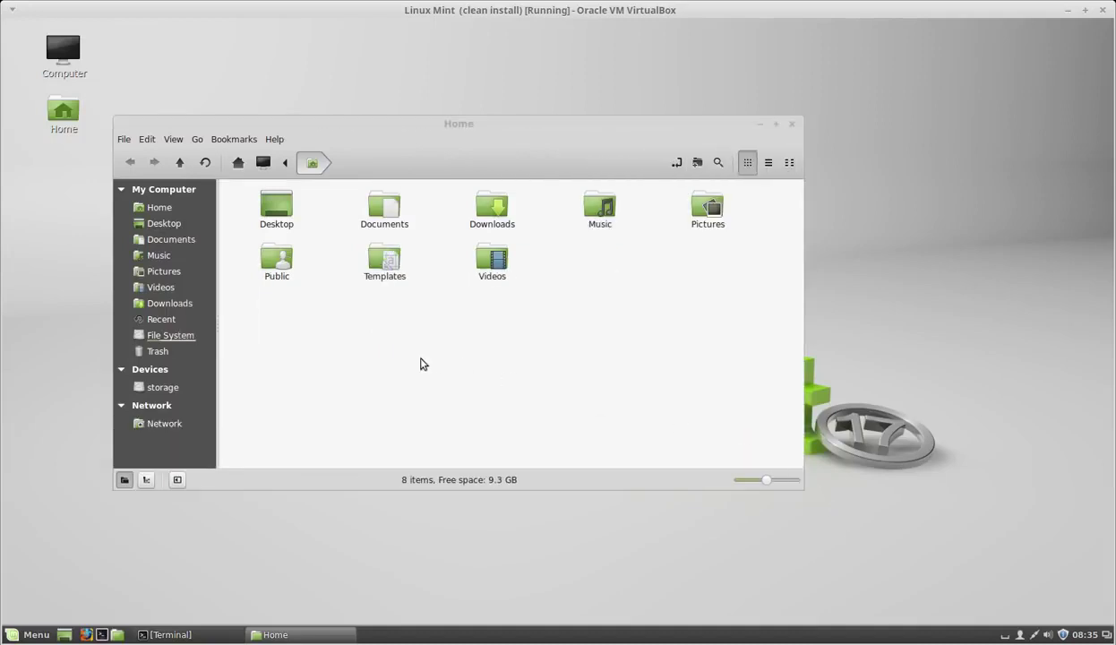
left_click(160, 387)
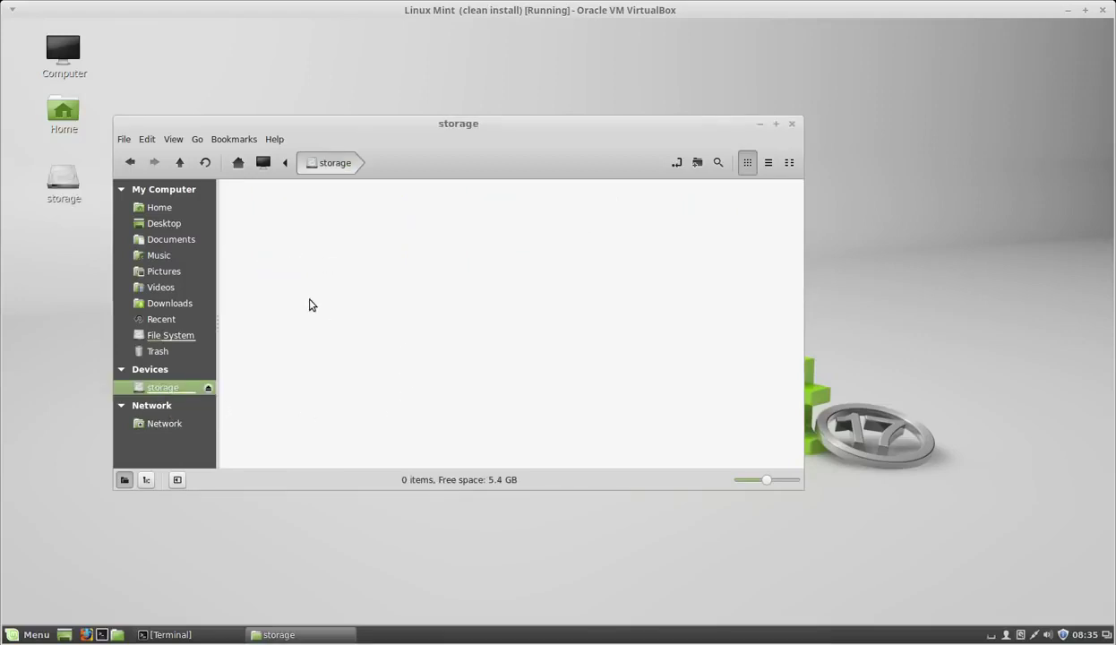
left_click_drag(426, 124, 503, 128)
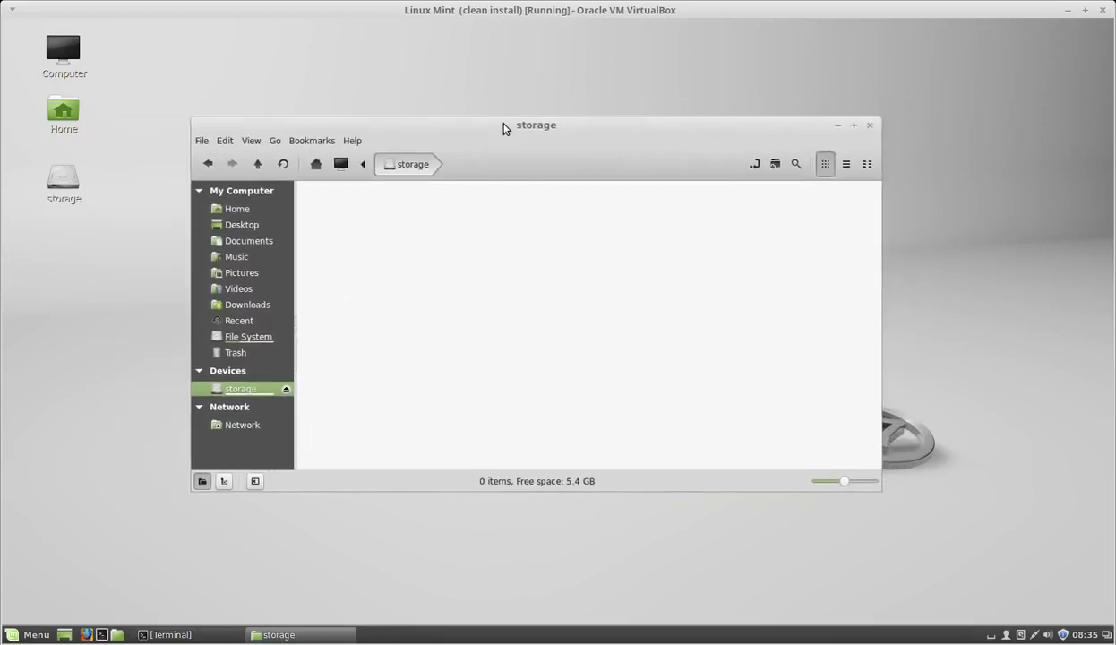